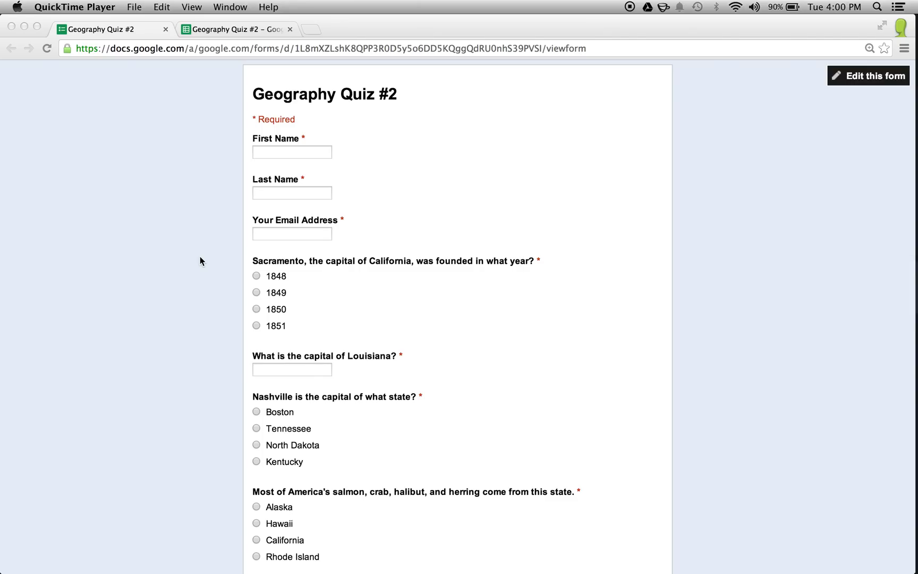
- Switch to the Geography Quiz #2 responses spreadsheet and show the Flubaroo add-on submenu
scroll(201, 257, down, 3)
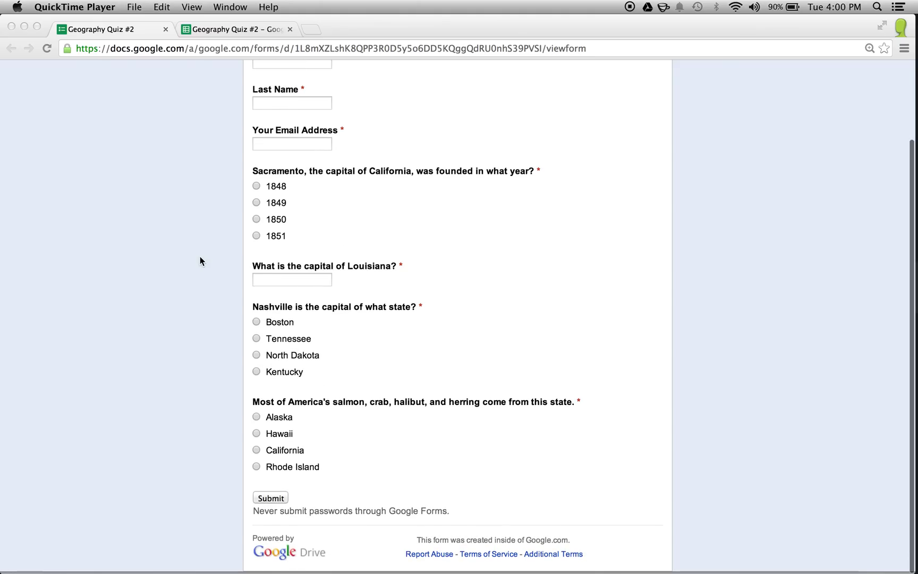
scroll(200, 257, up, 3)
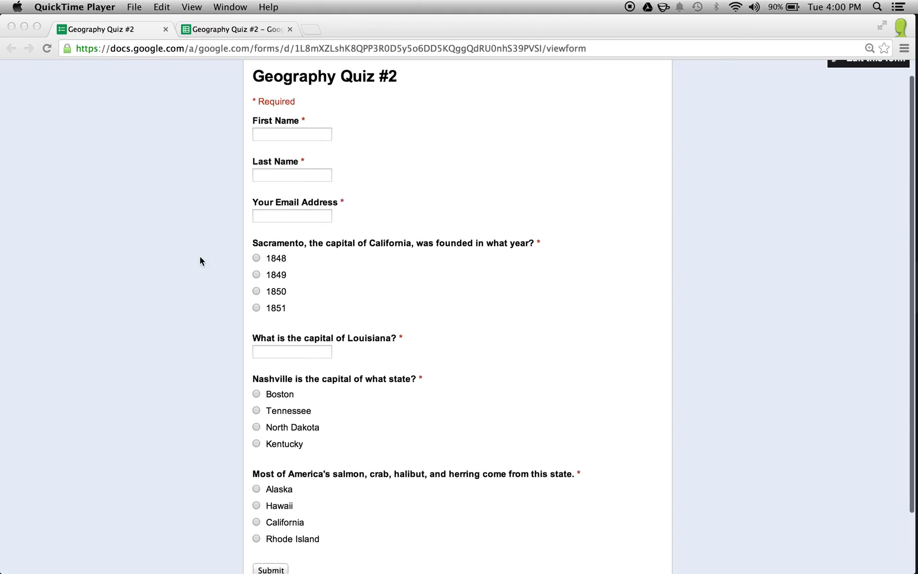
scroll(200, 256, up, 1)
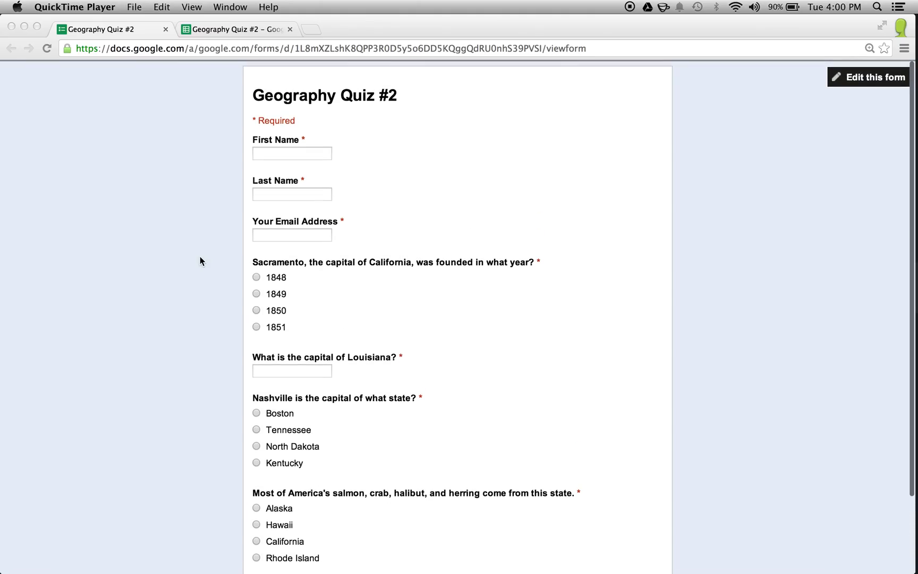
click(253, 29)
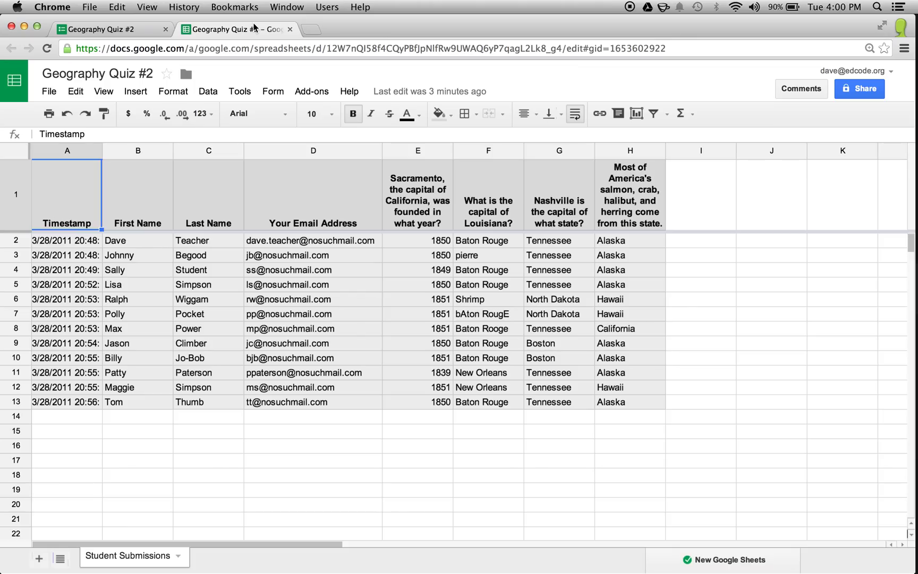
click(325, 96)
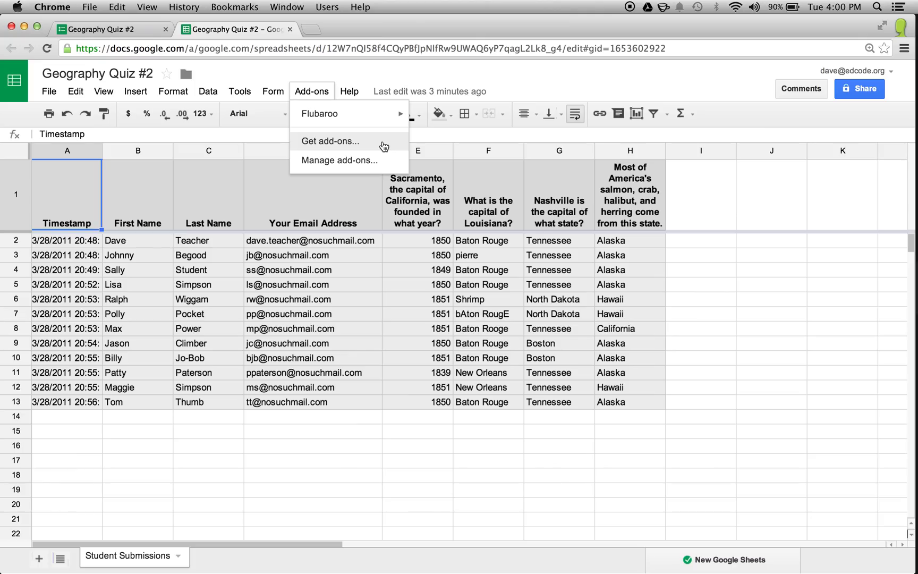
mouse_move(380, 121)
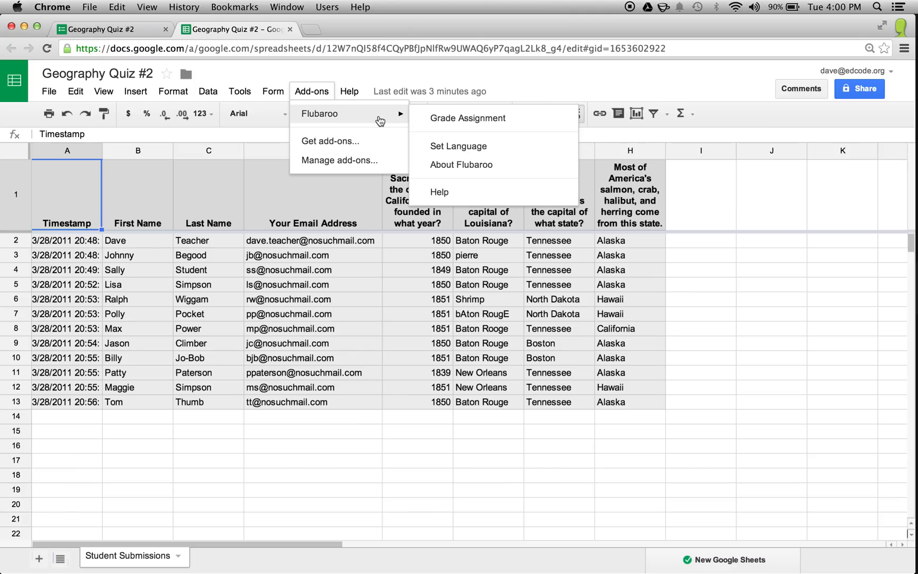
- Launch Flubaroo's Grade Assignment and leave the first question worth 1 Point
click(548, 123)
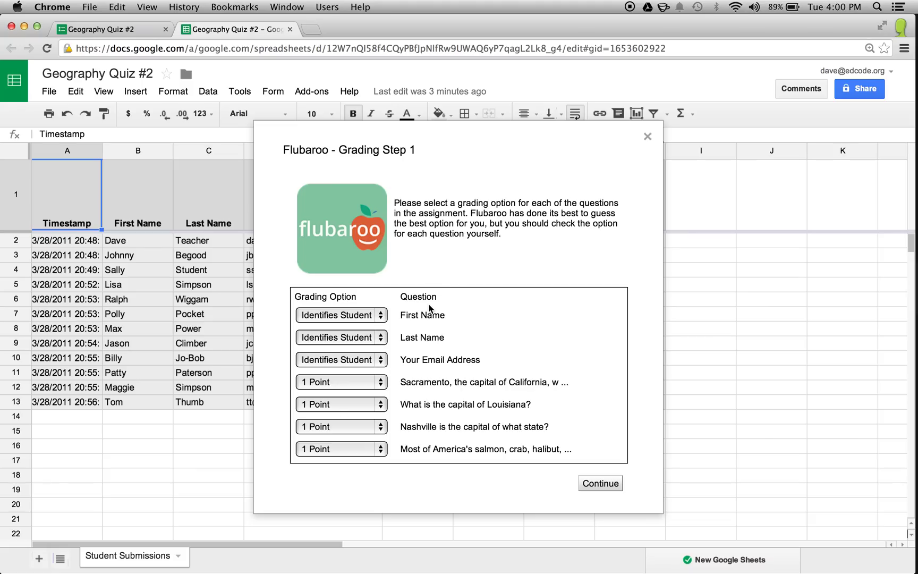
click(381, 380)
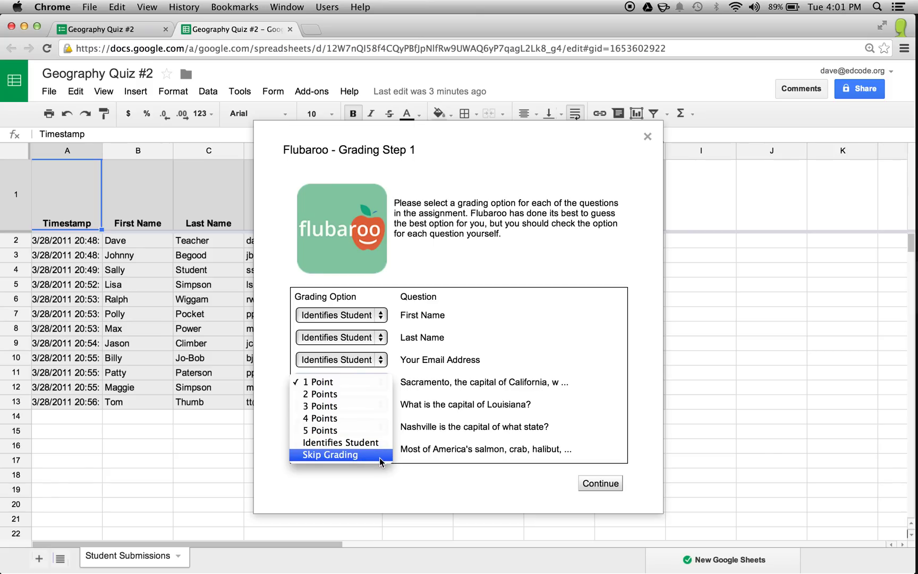
click(418, 485)
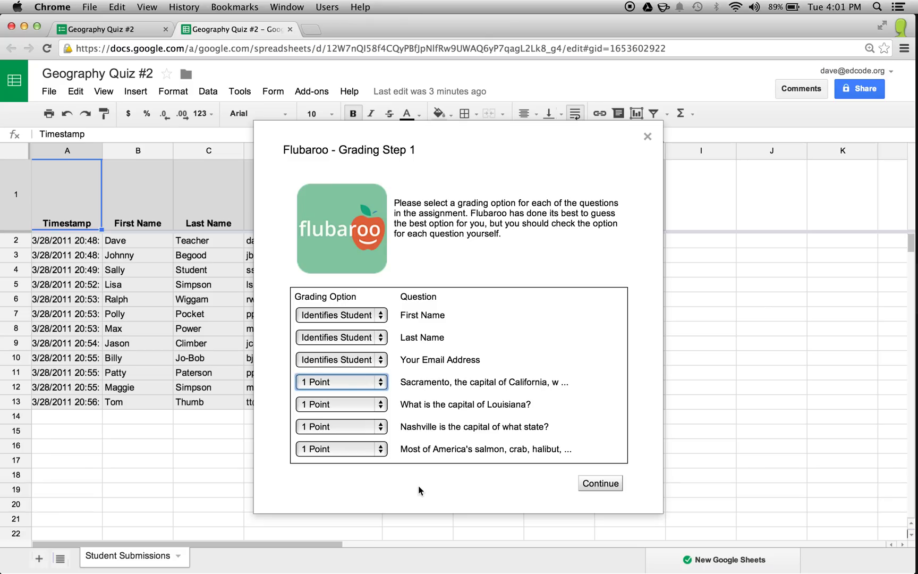
- Grade all submissions using the teacher's submission as the answer key
click(614, 485)
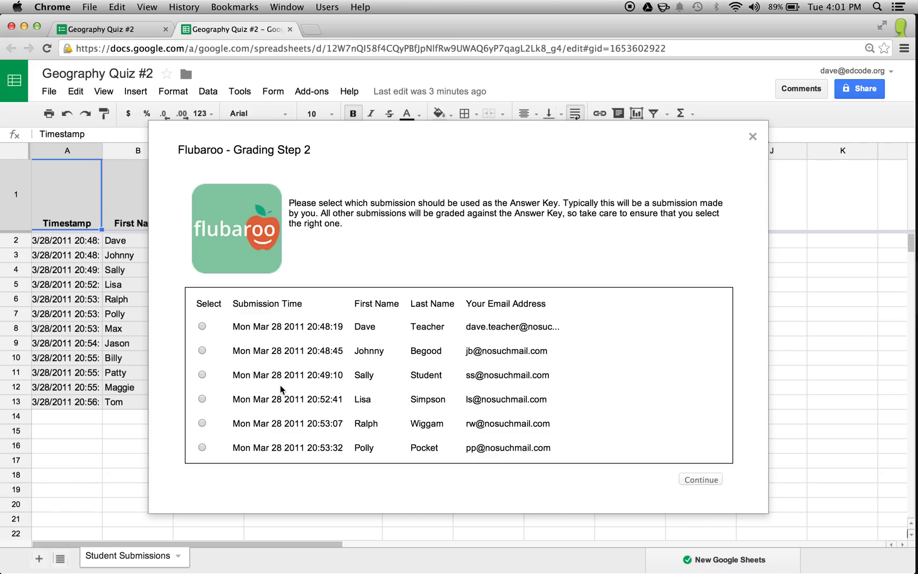
click(202, 327)
click(718, 480)
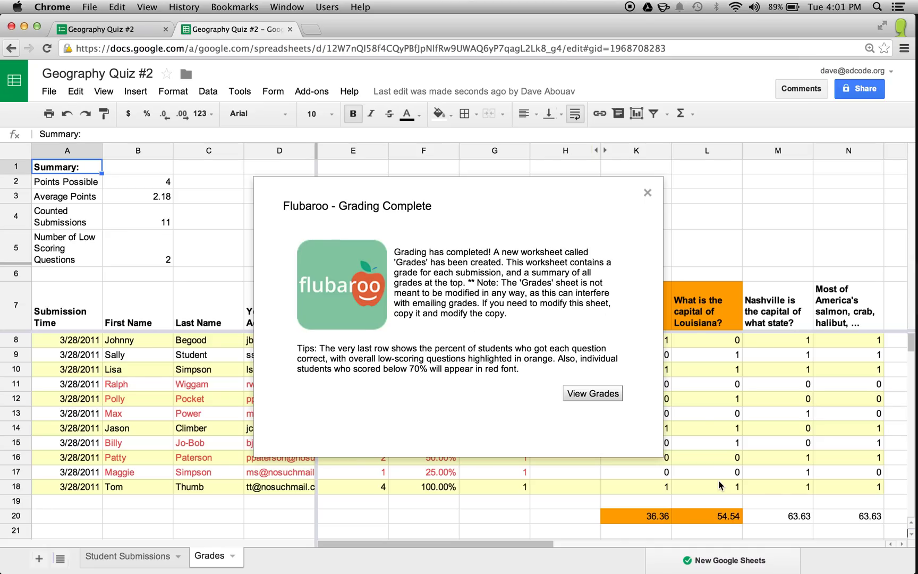
- Close the grading notice and review the A1:B5 summary and row 9's Total Points, Percent and Times Submitted
click(616, 396)
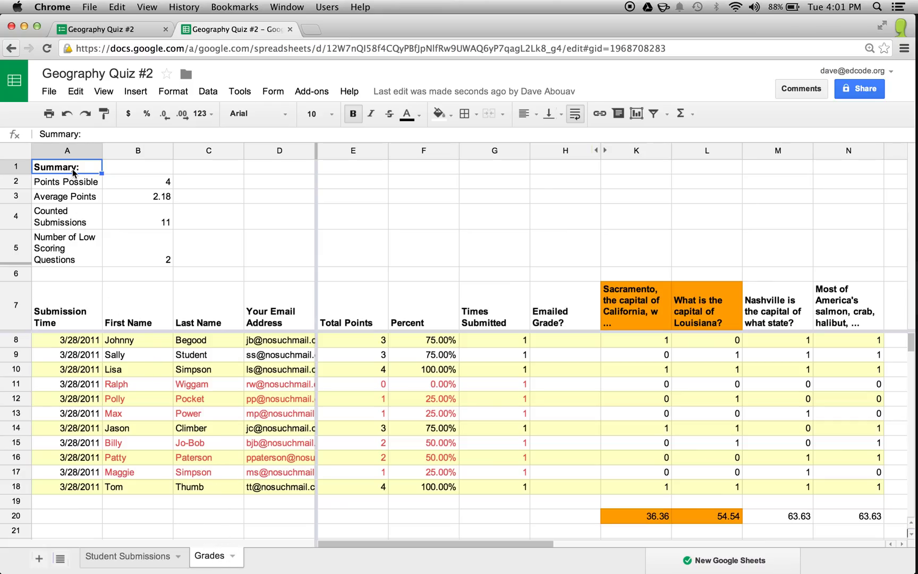
drag(73, 171, 137, 247)
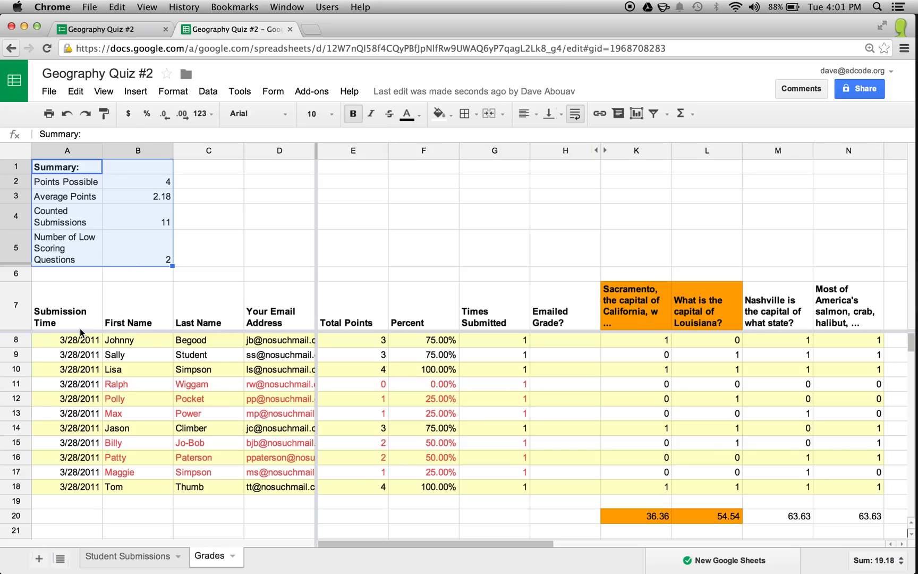
click(22, 356)
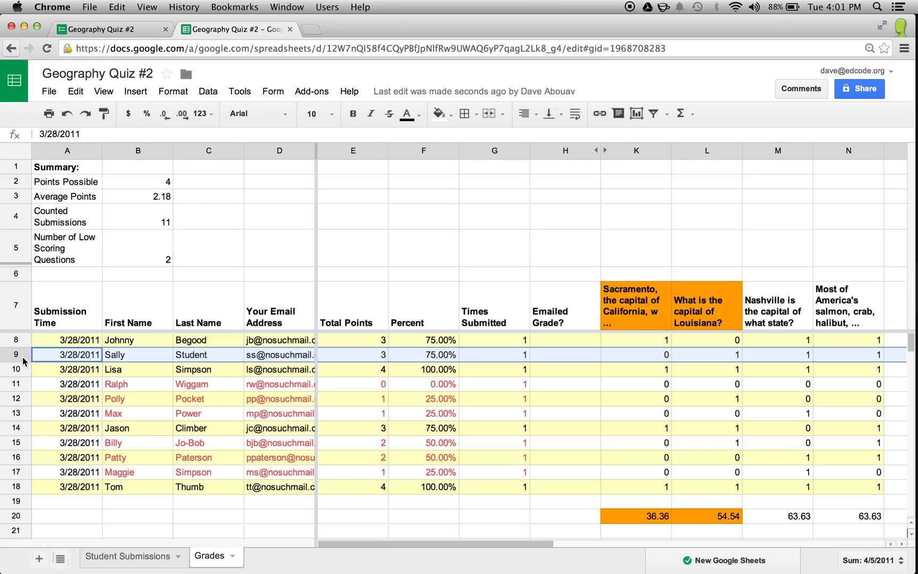
click(356, 352)
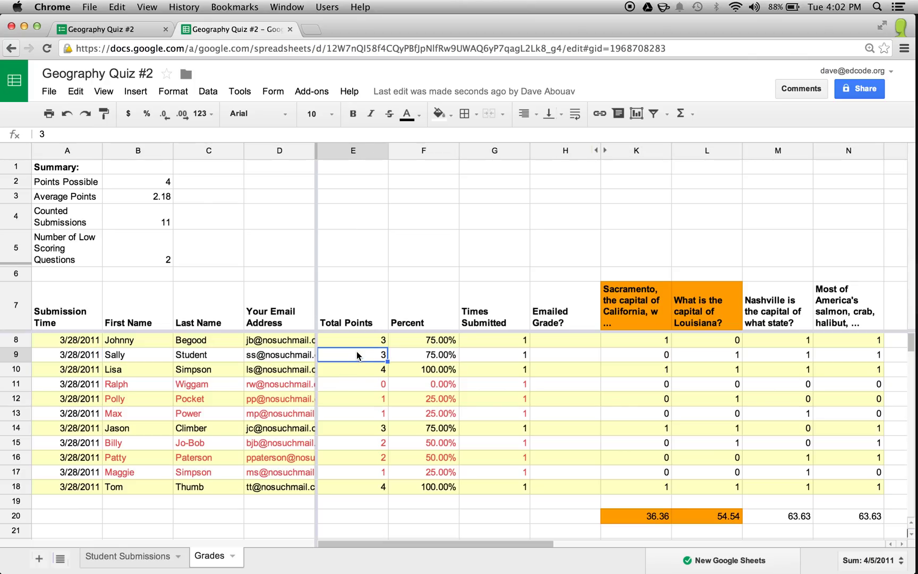
click(415, 356)
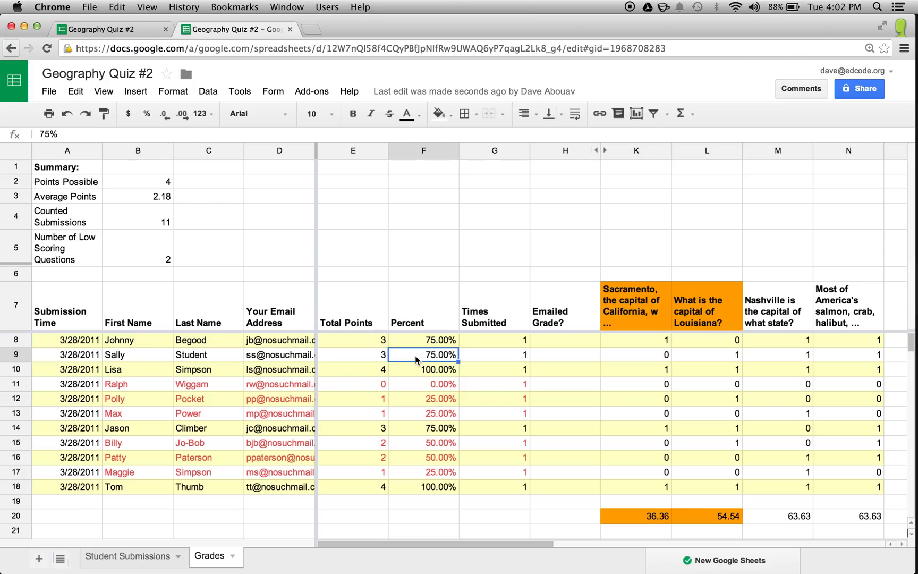
click(479, 358)
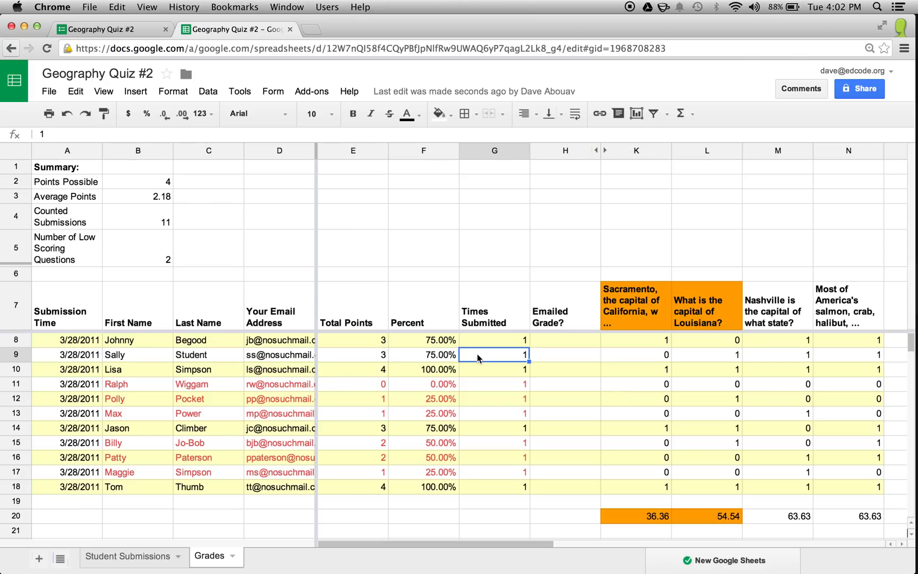
- Check row 9's question scores K9–N9, then row 20's percentages and row 11's name and email
click(625, 354)
key(Right)
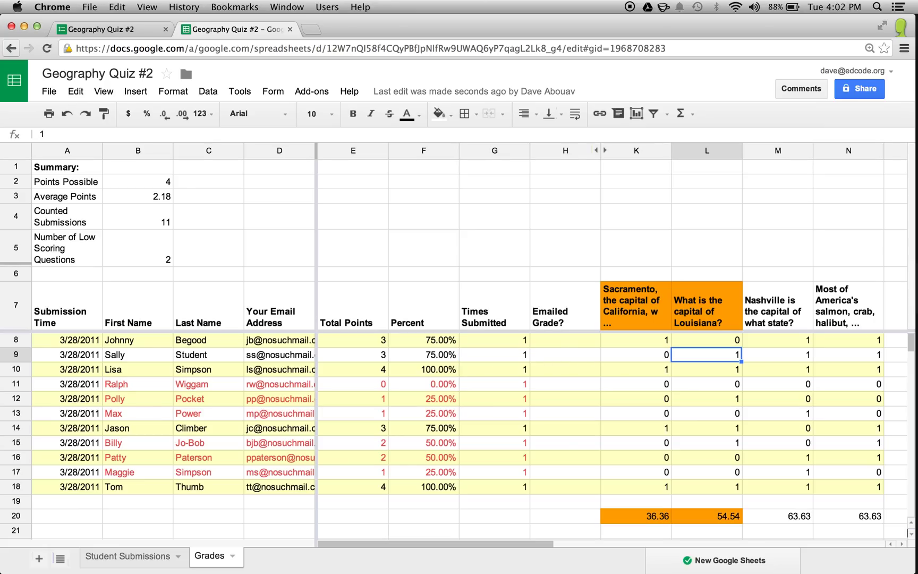
key(Right)
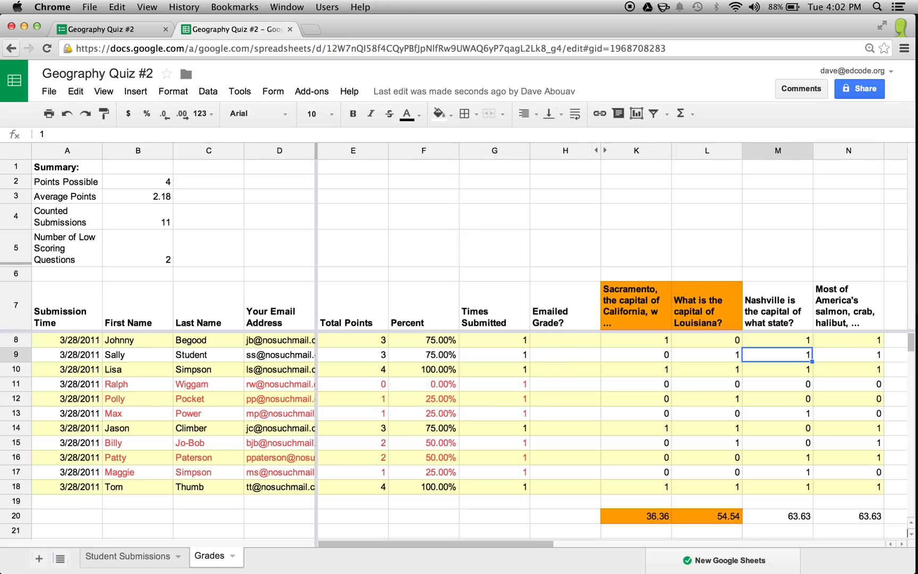
key(Right)
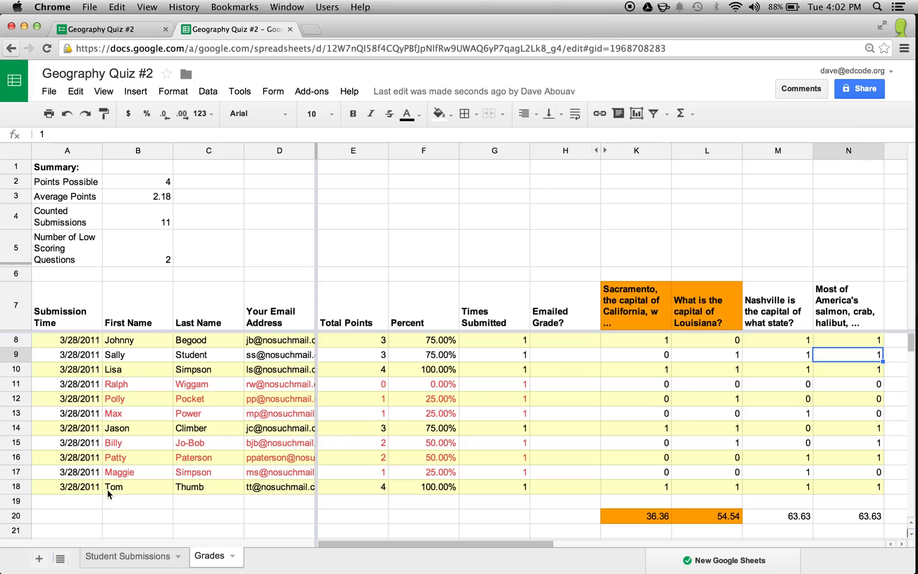
click(23, 516)
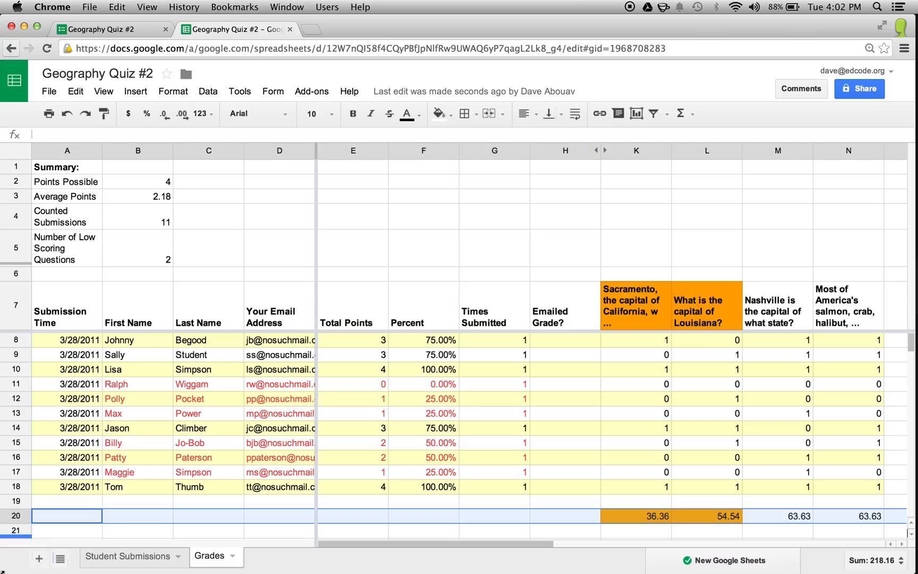
click(137, 388)
drag(138, 387, 259, 384)
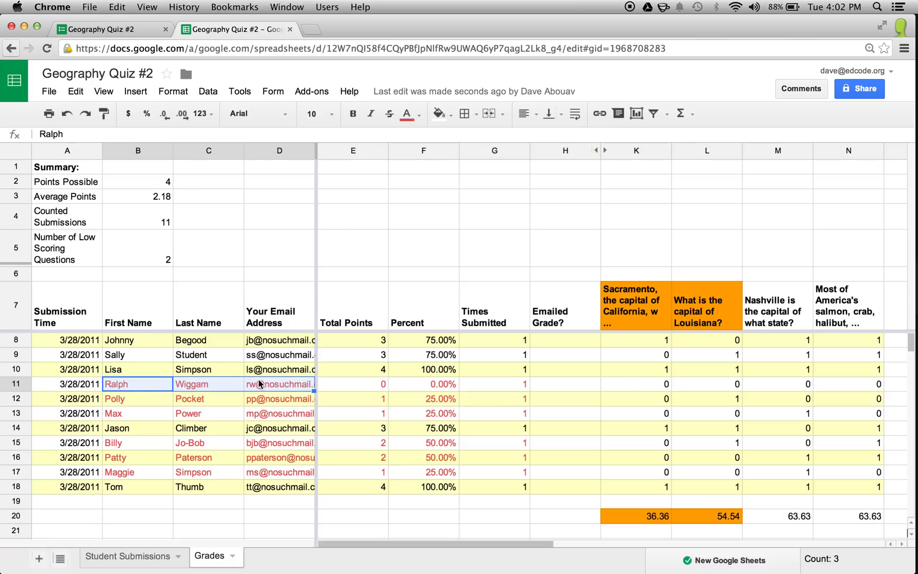
click(319, 98)
mouse_move(371, 124)
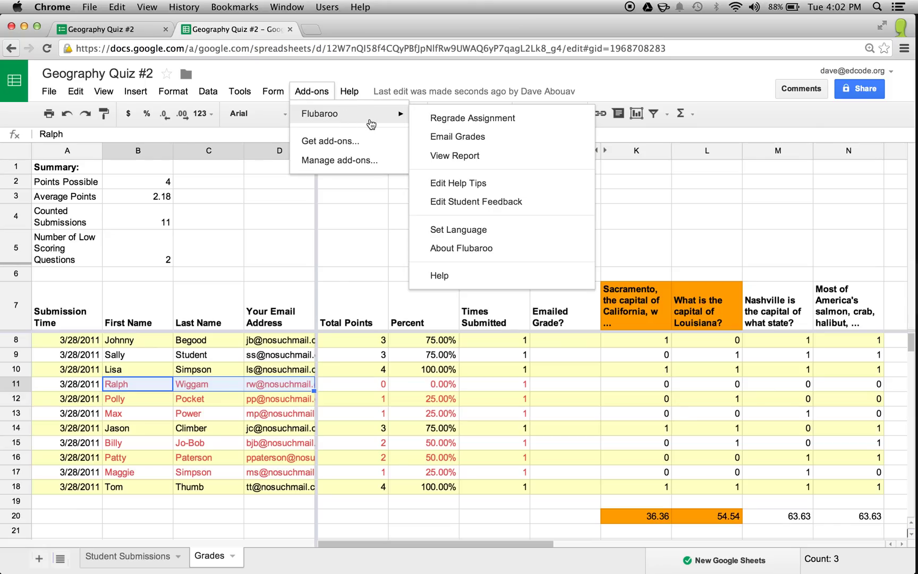
click(505, 163)
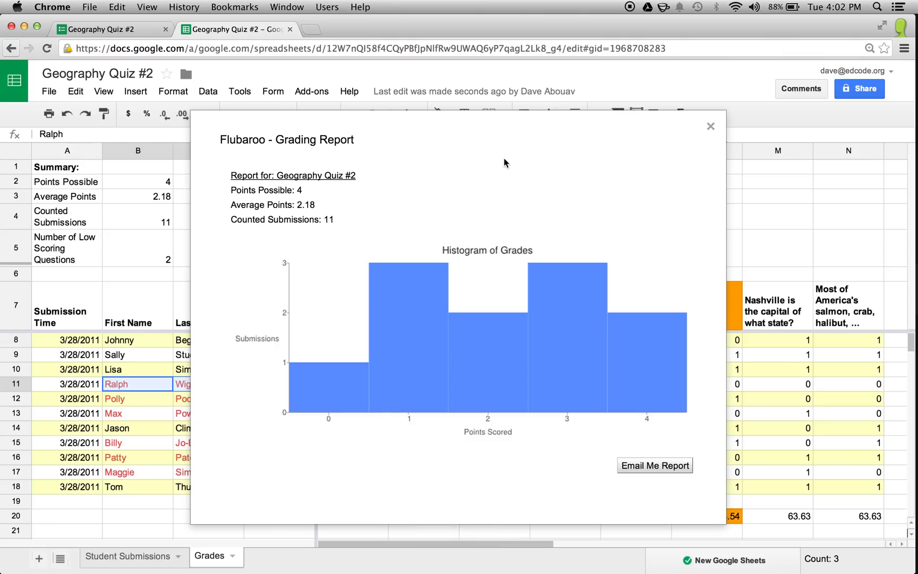
click(711, 128)
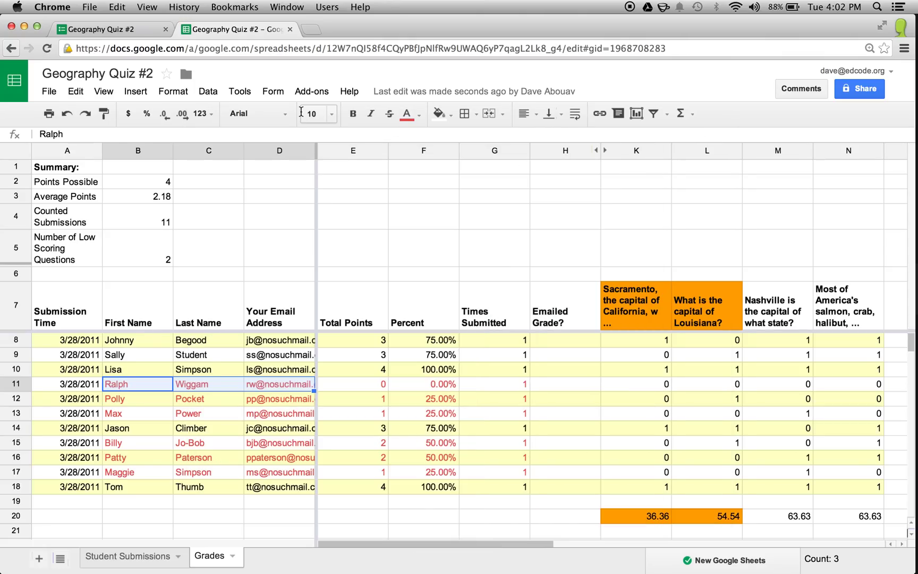
- Open Flubaroo's Email Grades dialog and add the message 'Great job everyone!!'
click(312, 91)
mouse_move(337, 114)
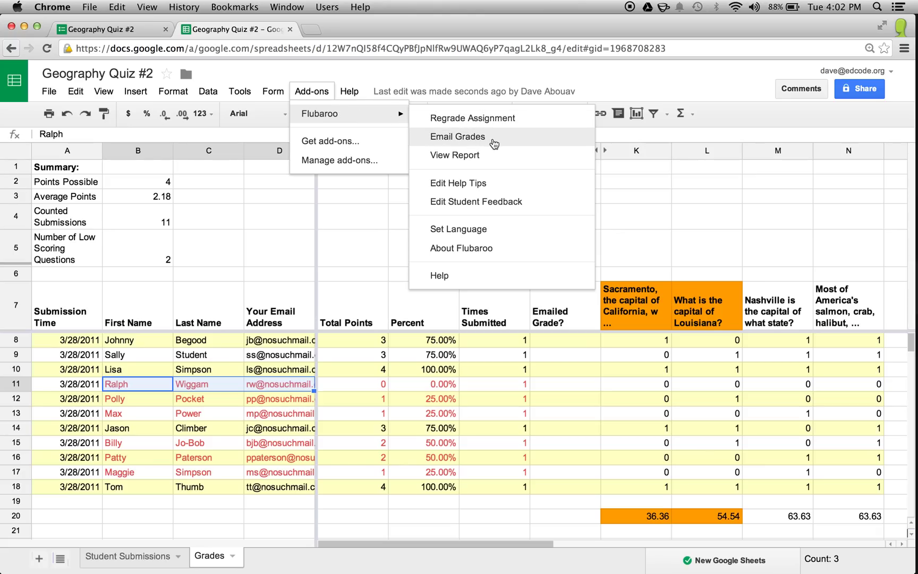
click(520, 143)
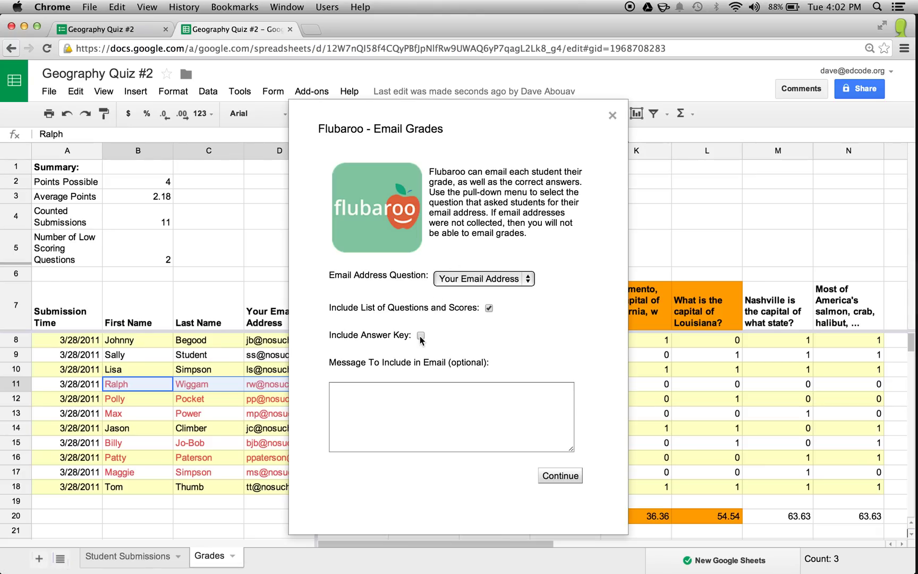
click(420, 411)
text(Grea)
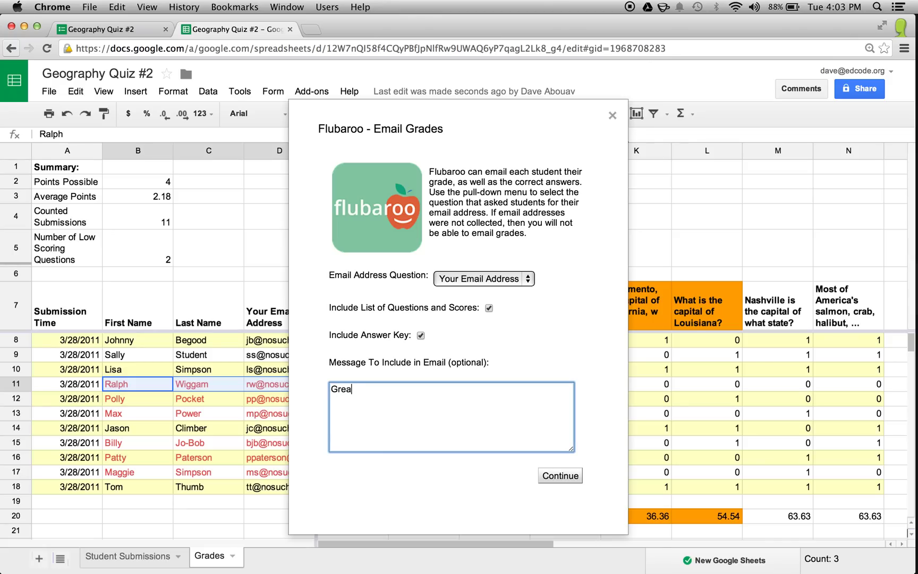
text(t job everyone)
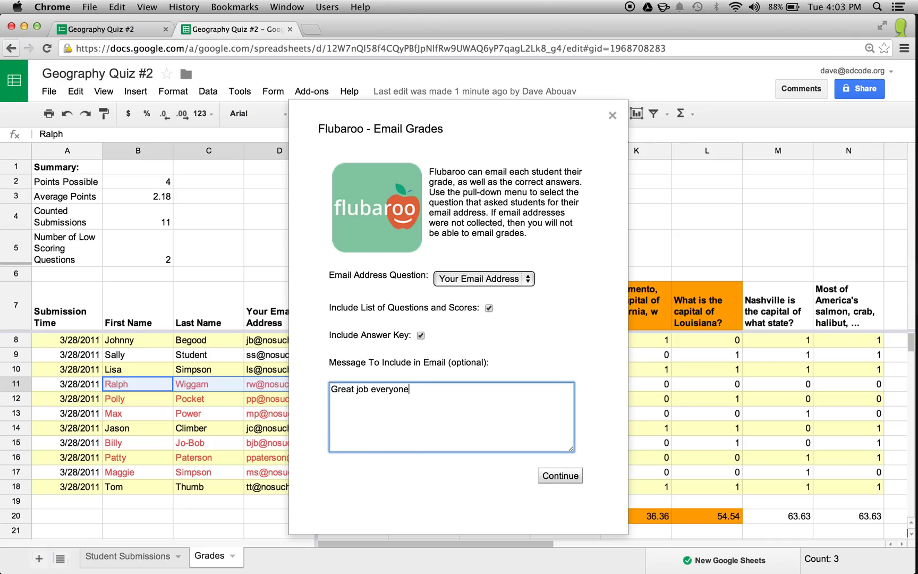
text(!!)
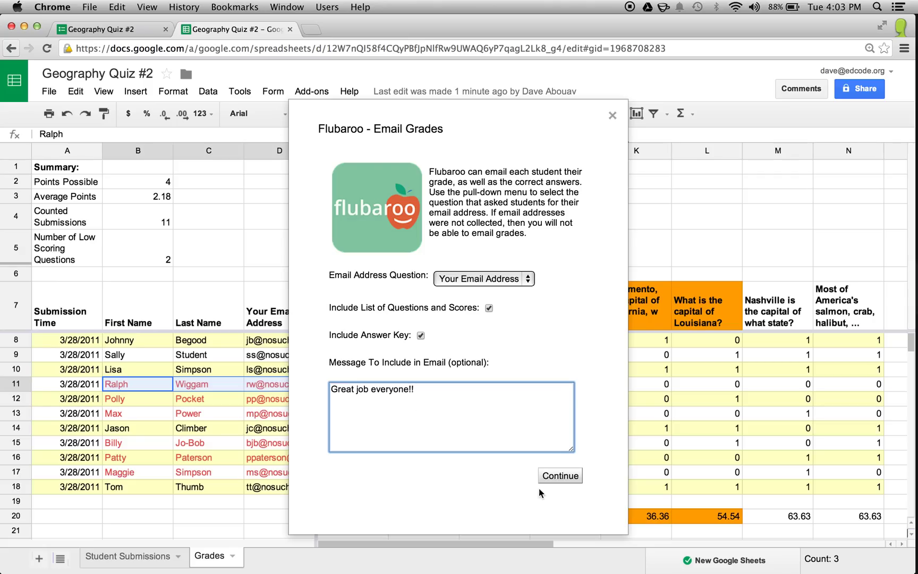